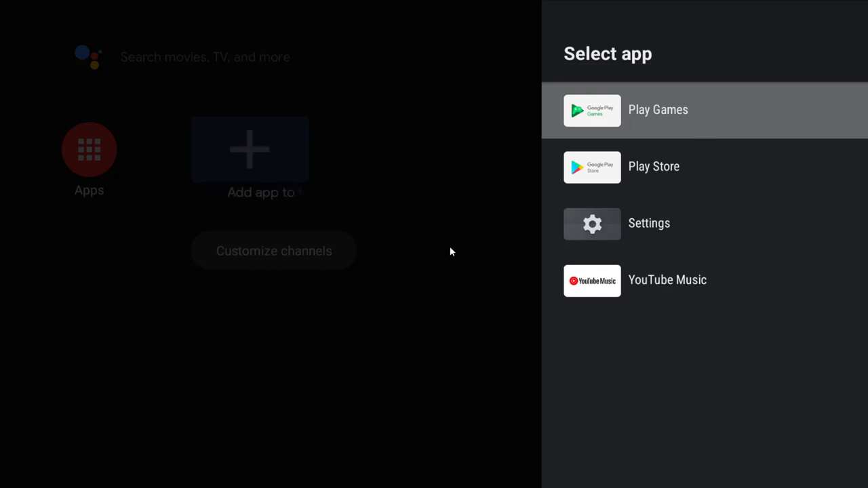
Add the Play Store to the TV home screen's favourite apps, then open it and start signing in
left_click(655, 169)
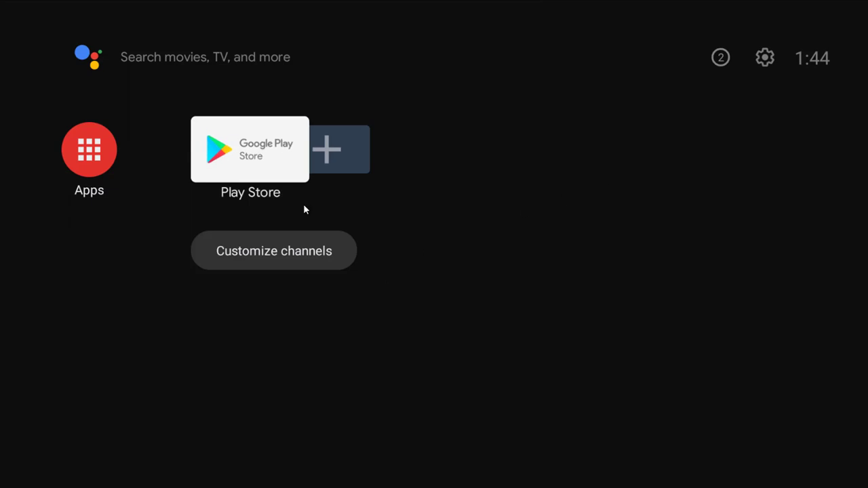
left_click(257, 158)
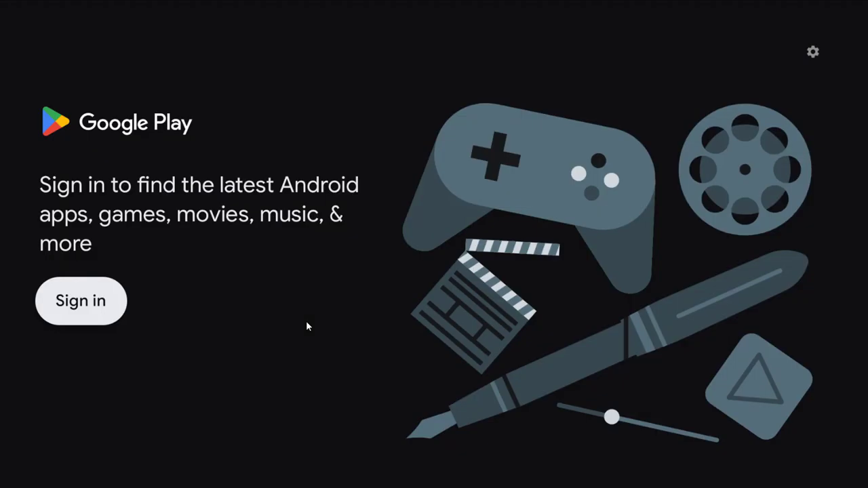
left_click(89, 306)
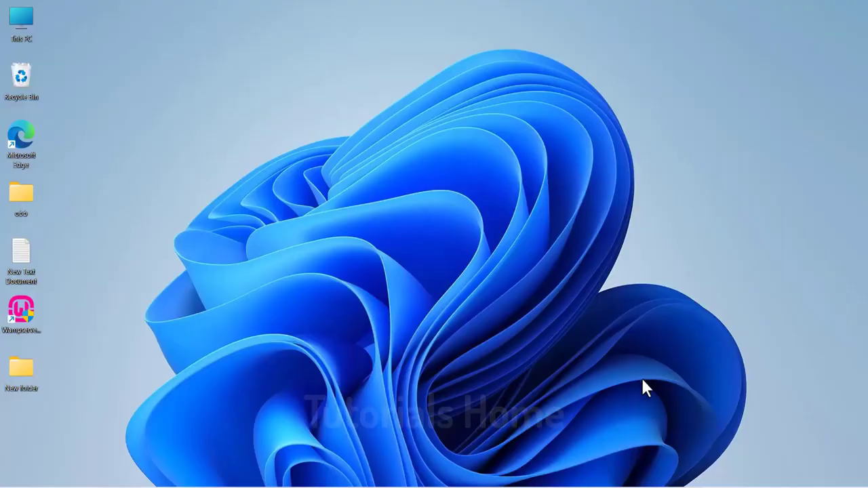
Switch to the Chrome browser, search Google for "android studio" and open the Download Android Studio & App Tools page
left_click(573, 482)
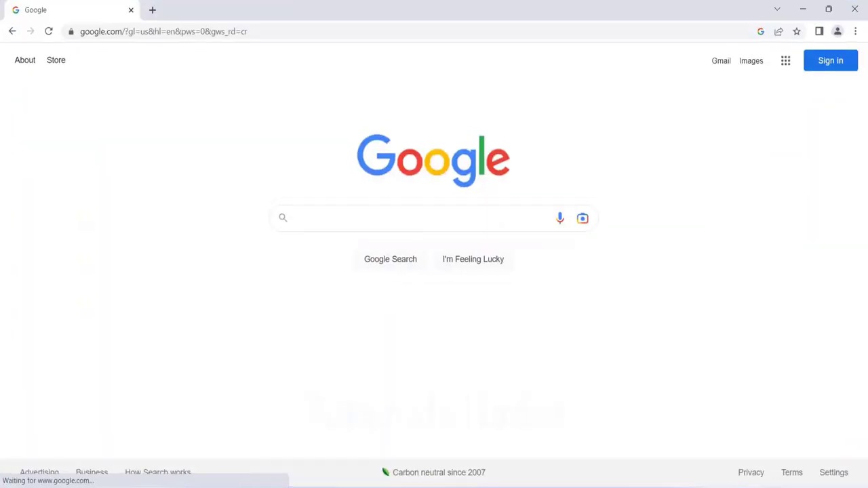
left_click(495, 216)
type("android ")
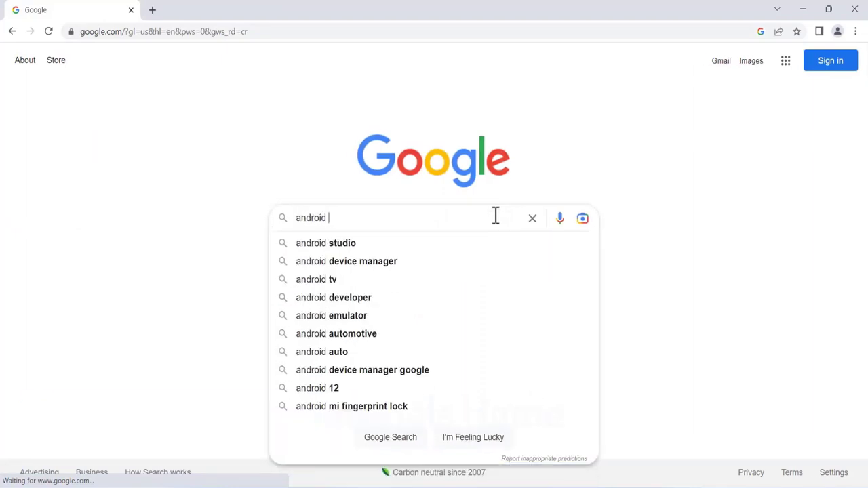
type("studio")
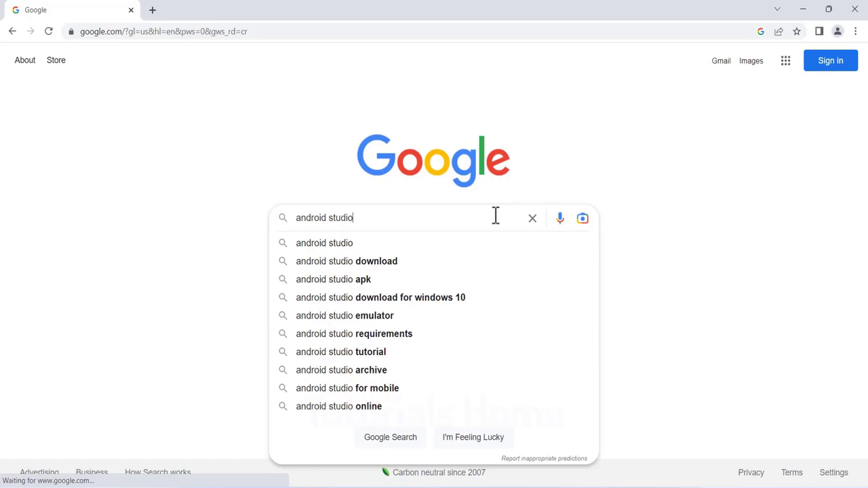
key("Return")
scroll(346, 268, "down", 3)
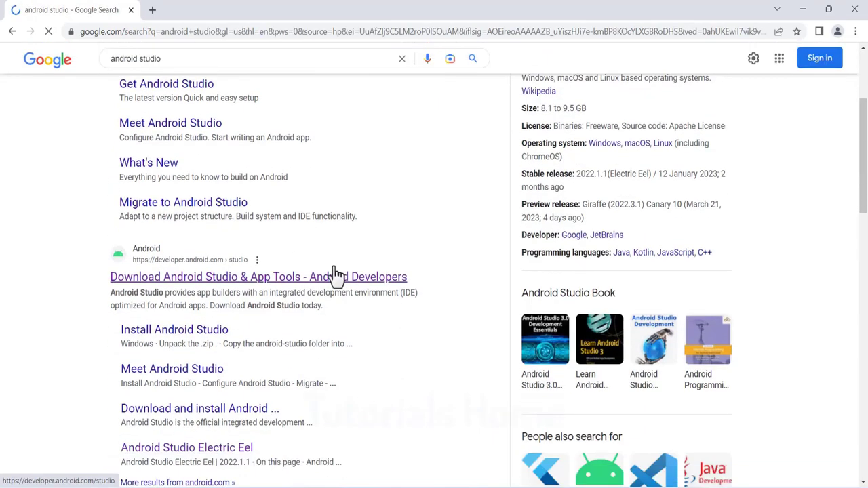
left_click(263, 278)
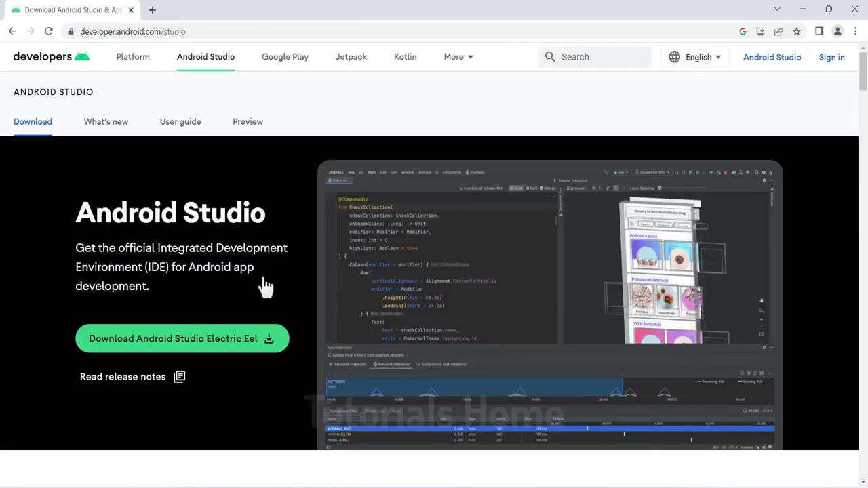
Agree to the terms and conditions and download Android Studio Electric Eel 2022.1.1 Patch 2 for Windows
left_click(219, 343)
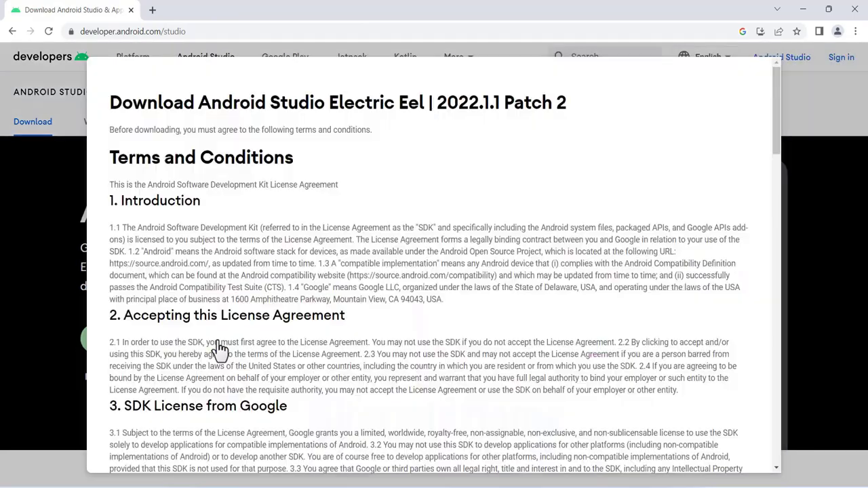
scroll(219, 346, "down", 15)
left_click(115, 368)
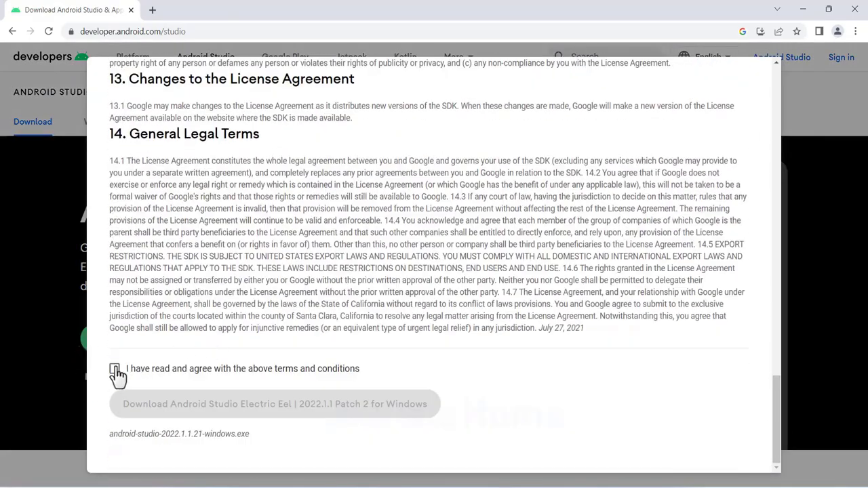
left_click(252, 415)
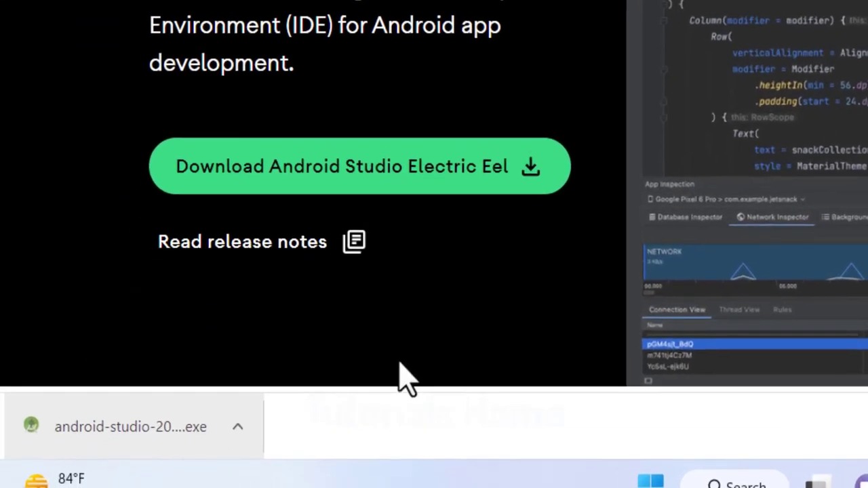
Run the downloaded Android Studio installer and close the browser window
left_click(133, 466)
left_click(371, 274)
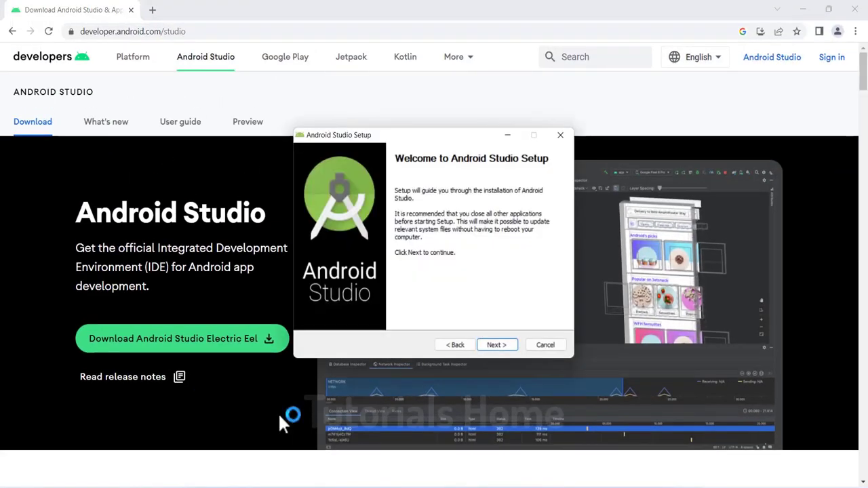
left_click(855, 9)
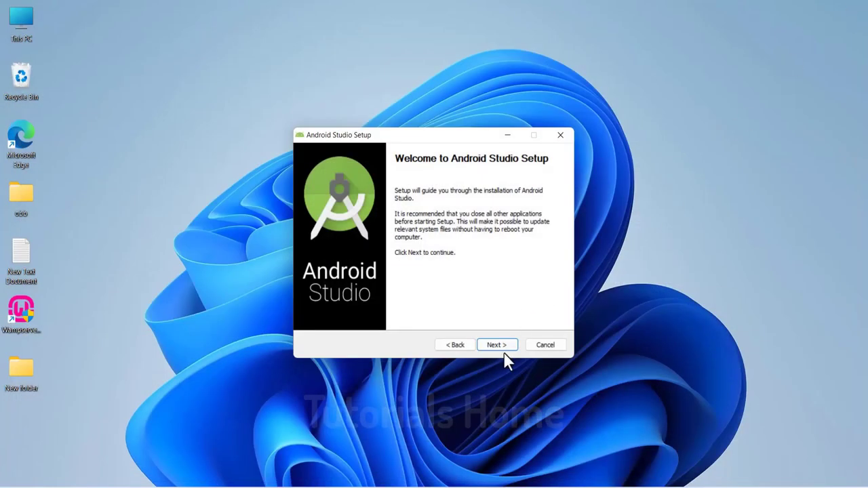
Install Android Studio with the default setup options and the Android Studio Start menu folder, and start it on completion
left_click(503, 348)
left_click(500, 347)
left_click(499, 344)
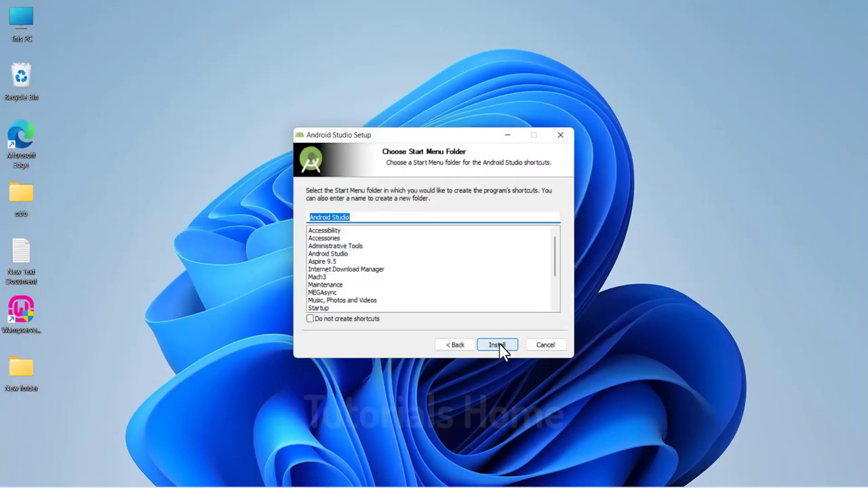
left_click(499, 346)
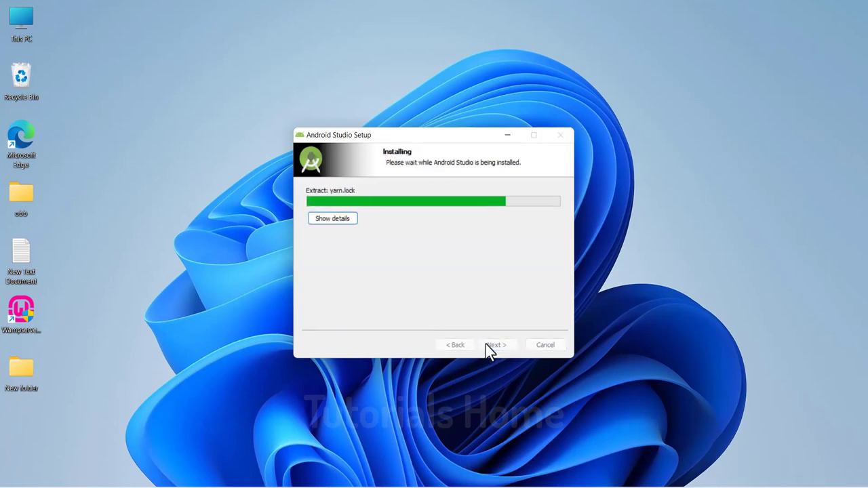
left_click(493, 347)
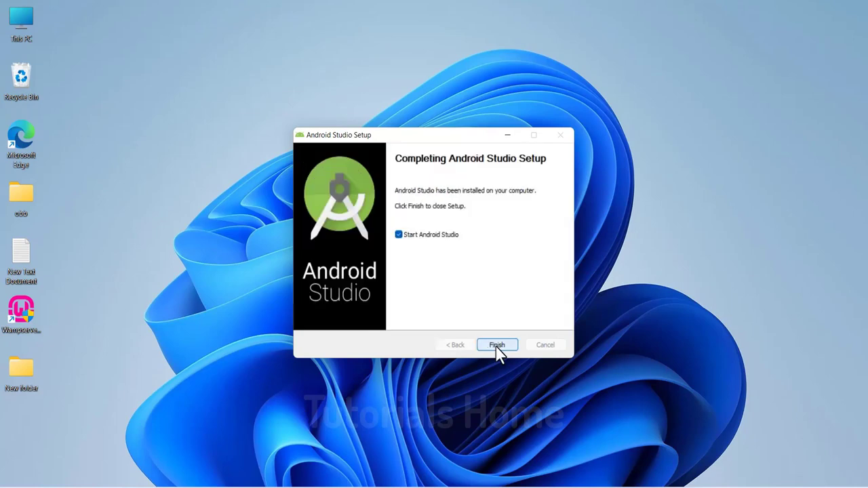
left_click(496, 346)
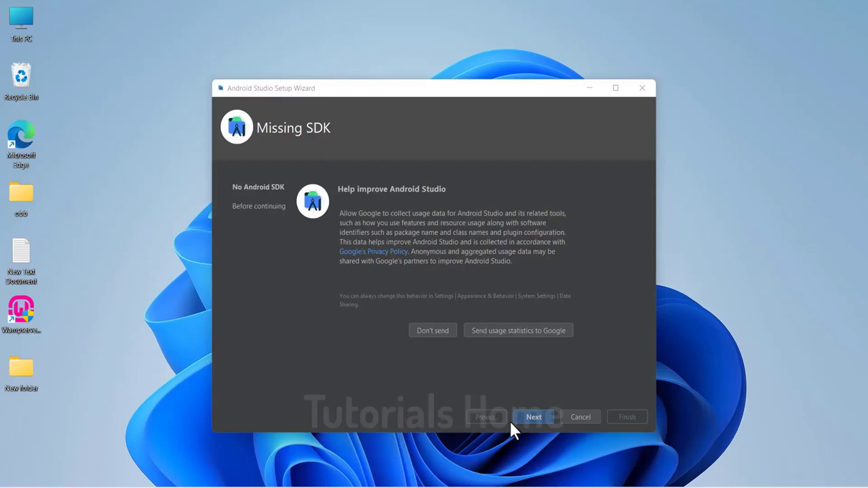
Decline sending usage statistics, keep the default Android SDK components and location, and review the settings up to the license agreement
left_click(432, 331)
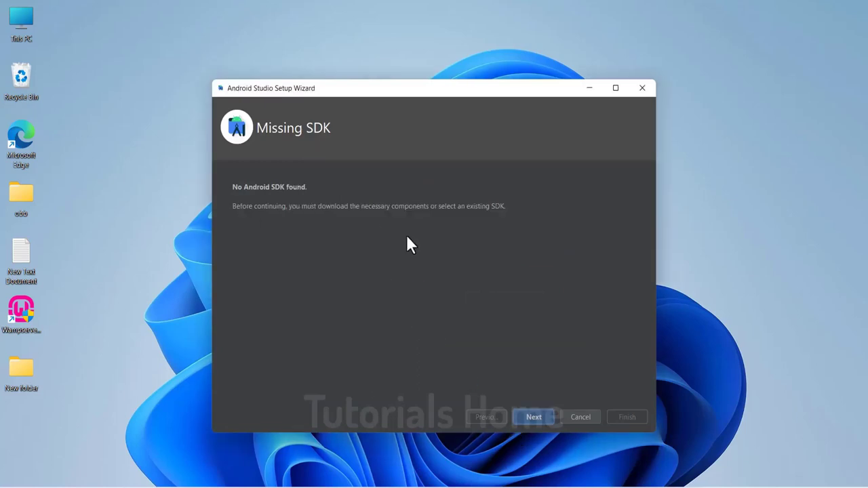
left_click(530, 416)
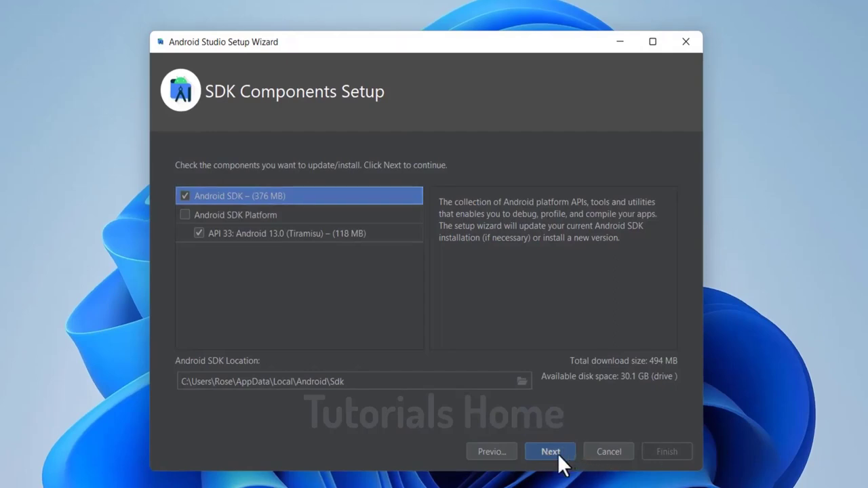
left_click(553, 451)
scroll(297, 253, "down", 1)
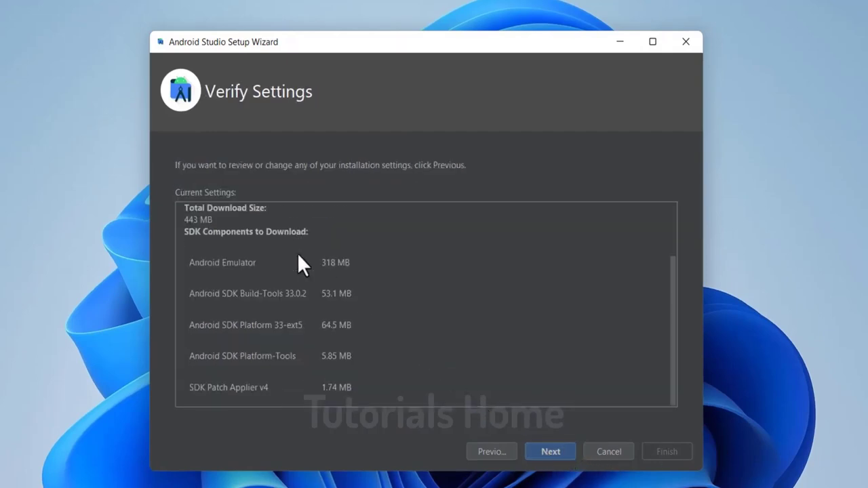
scroll(297, 253, "up", 3)
left_click(554, 452)
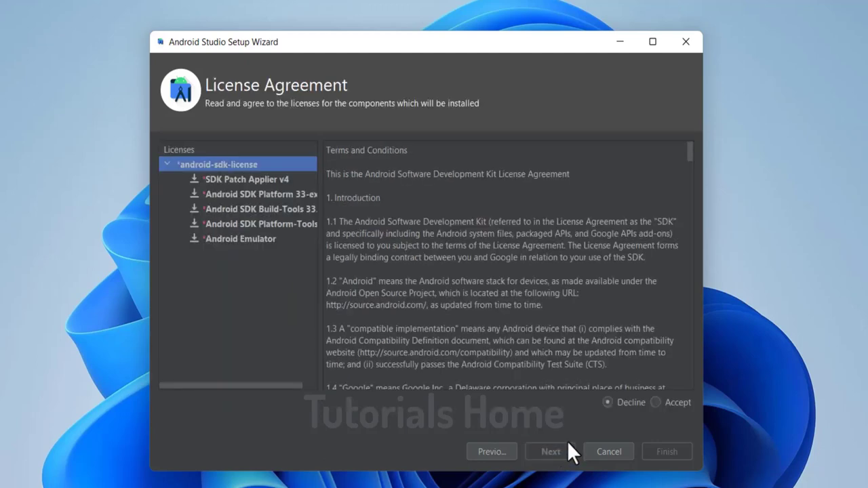
Accept the android-sdk-license, download the SDK components and finish the setup wizard
left_click(655, 401)
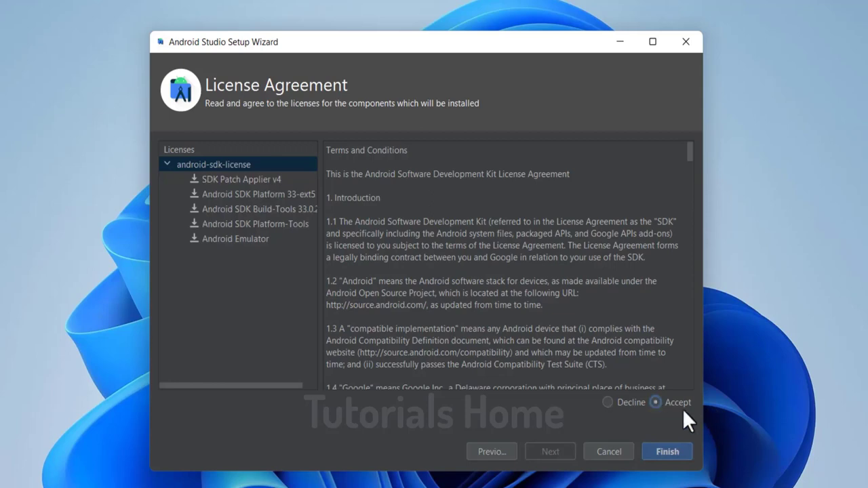
left_click(667, 451)
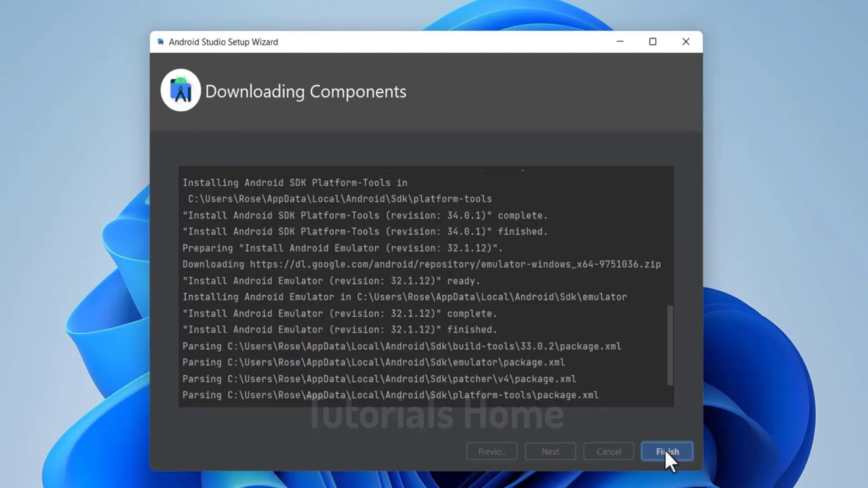
left_click(665, 452)
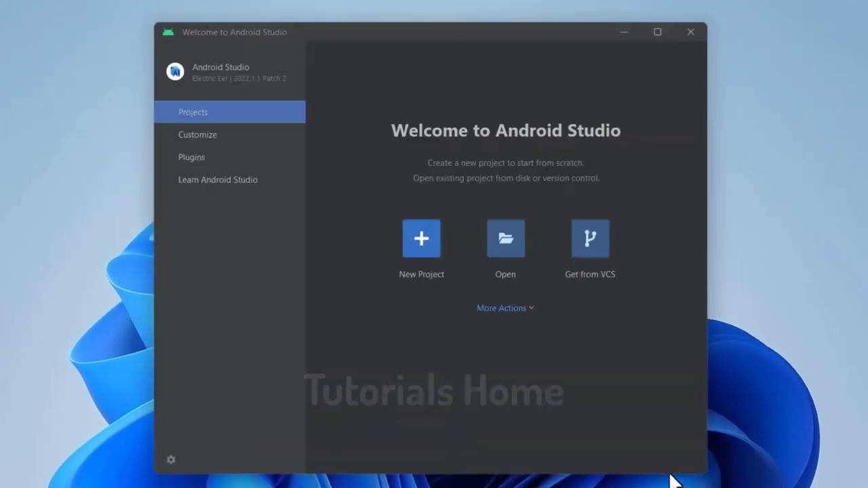
Install the Android UpsideDownCake Preview, TiramisuPrivacySandbox Preview and Android 13.0 (Tiramisu) platforms with the SDK Manager
left_click(533, 312)
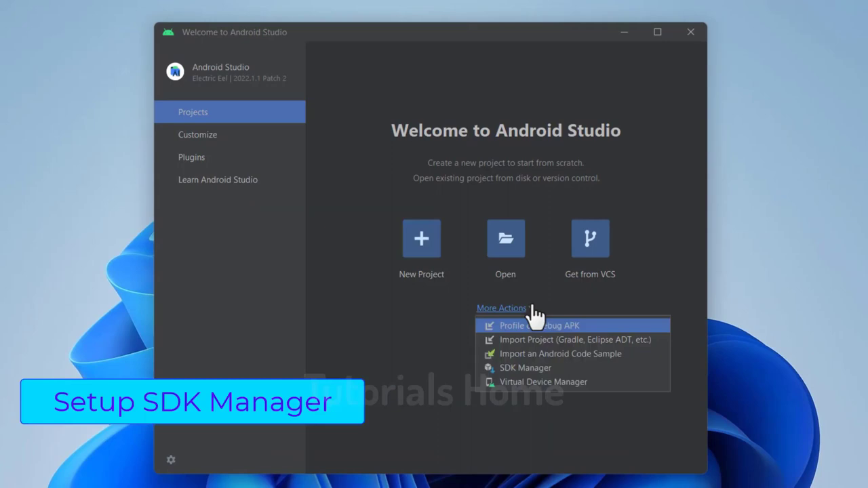
left_click(520, 368)
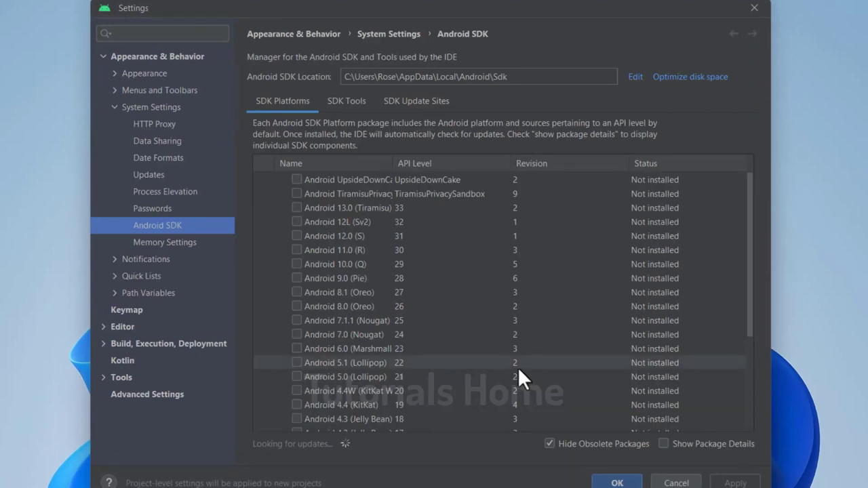
left_click(297, 179)
left_click(297, 207)
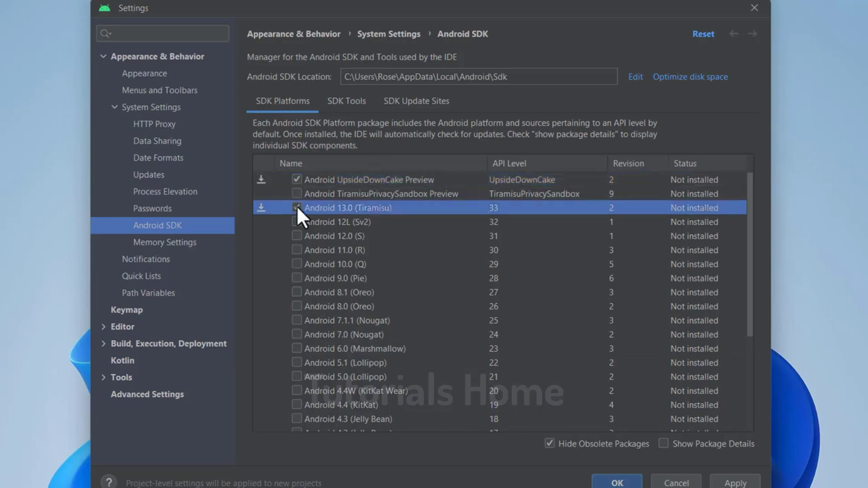
left_click(297, 193)
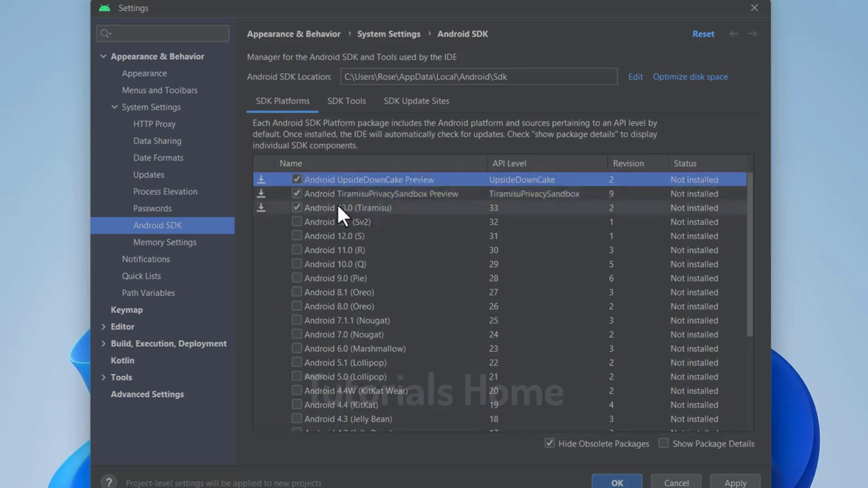
left_click(617, 483)
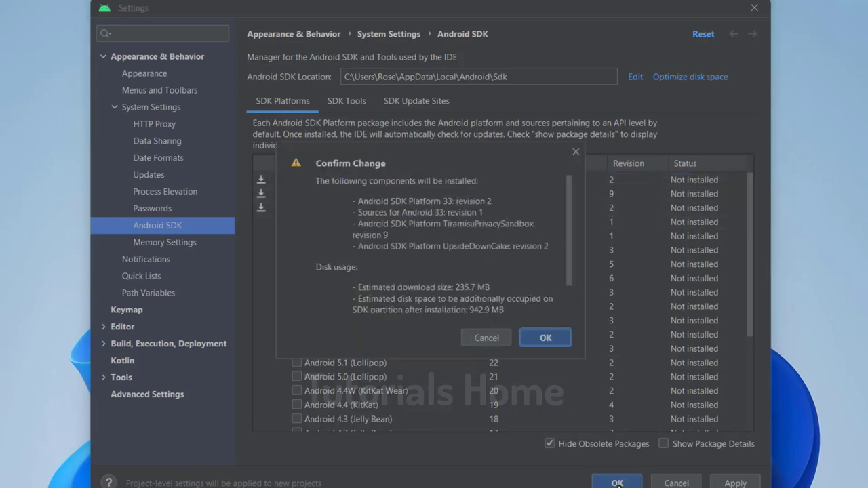
left_click(546, 337)
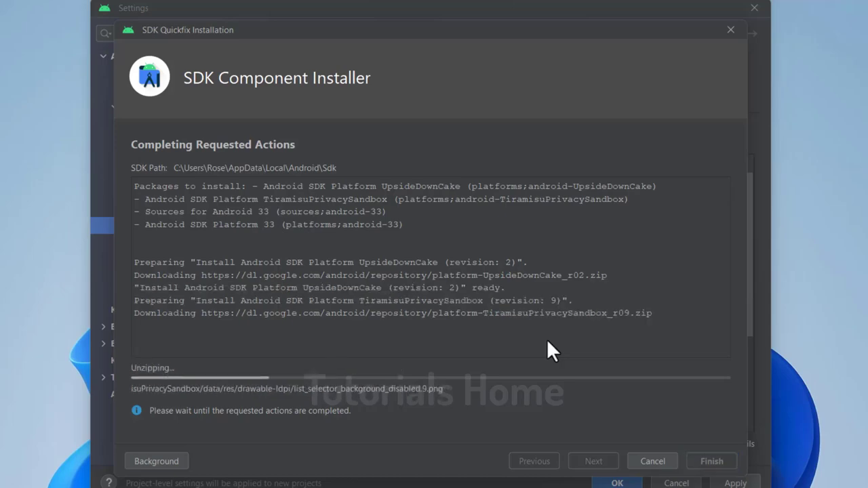
left_click(709, 461)
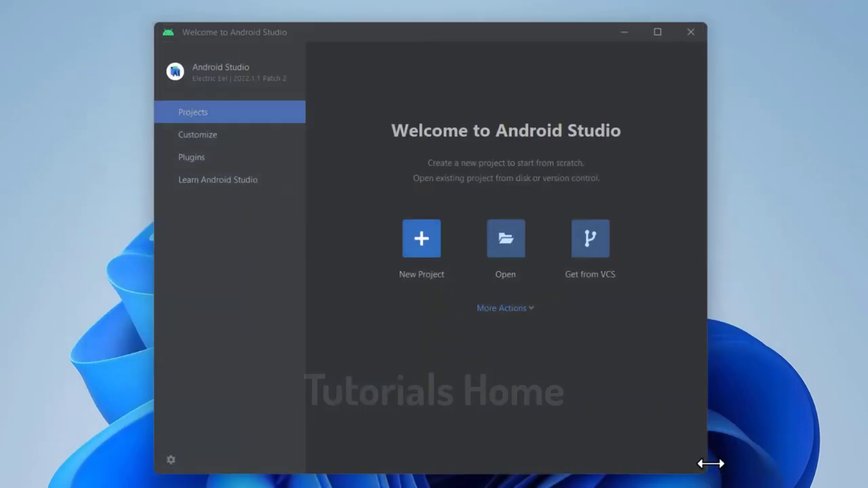
Start a new virtual device in the Virtual Device Manager using the Android TV (1080p) hardware from the TV category
left_click(527, 308)
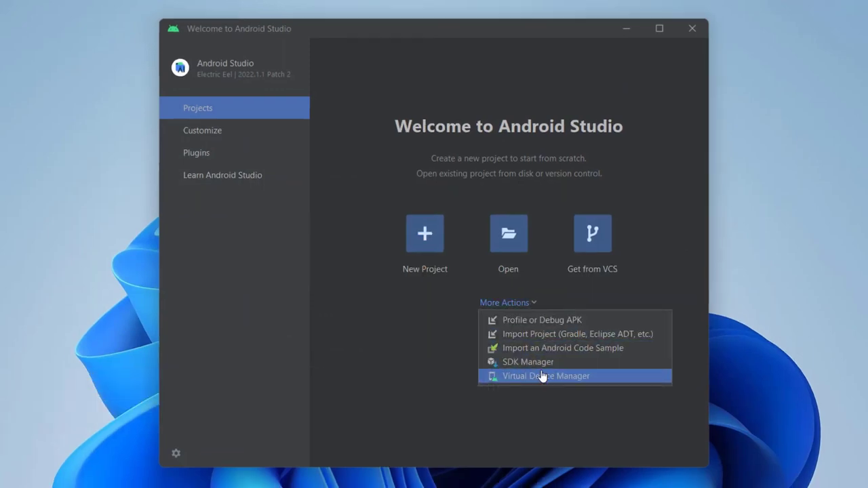
left_click(543, 376)
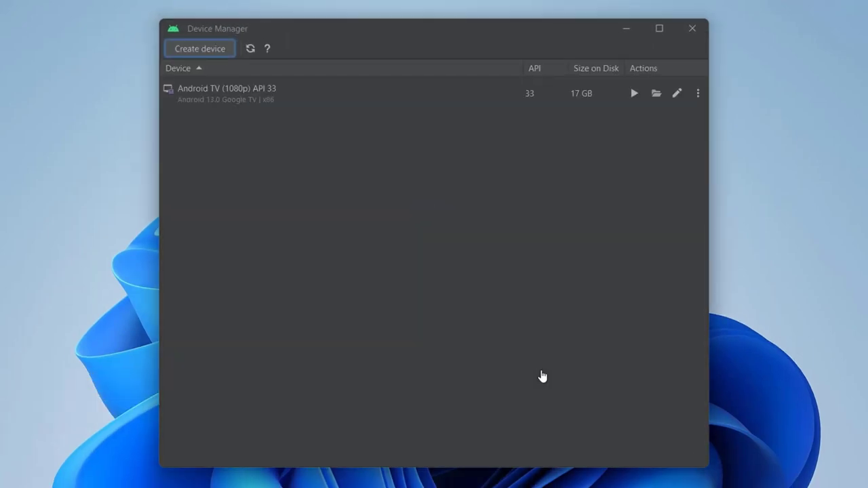
left_click(200, 48)
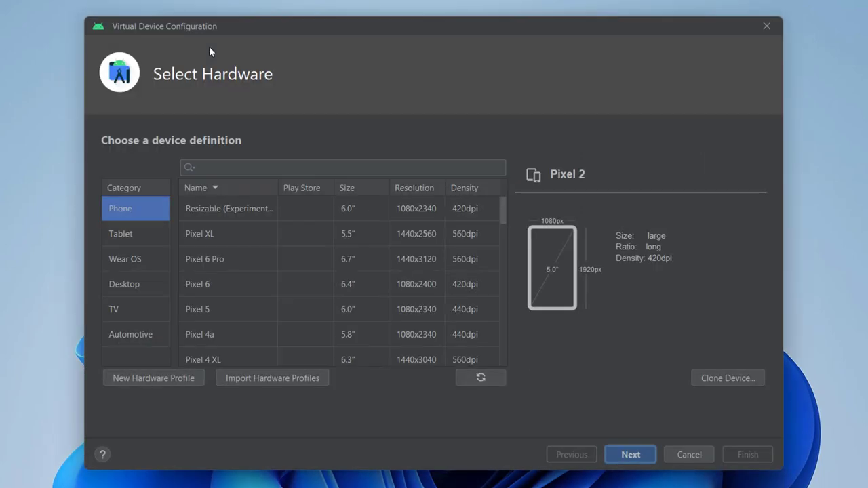
left_click(114, 310)
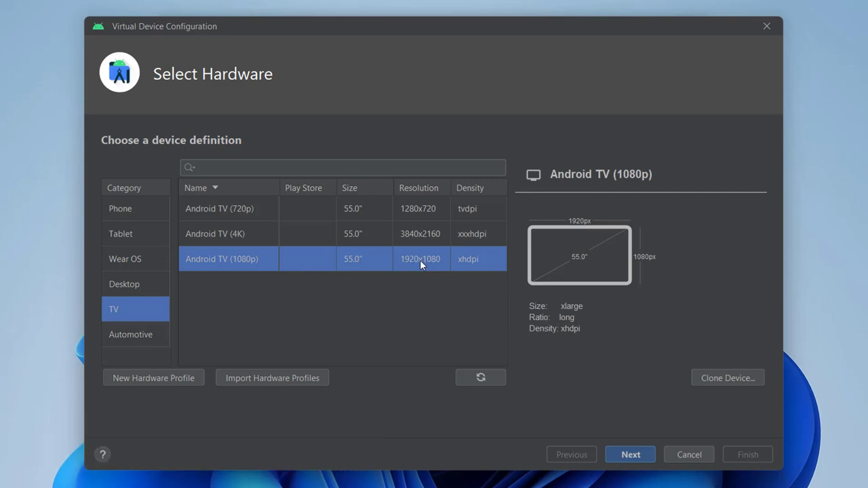
left_click(638, 454)
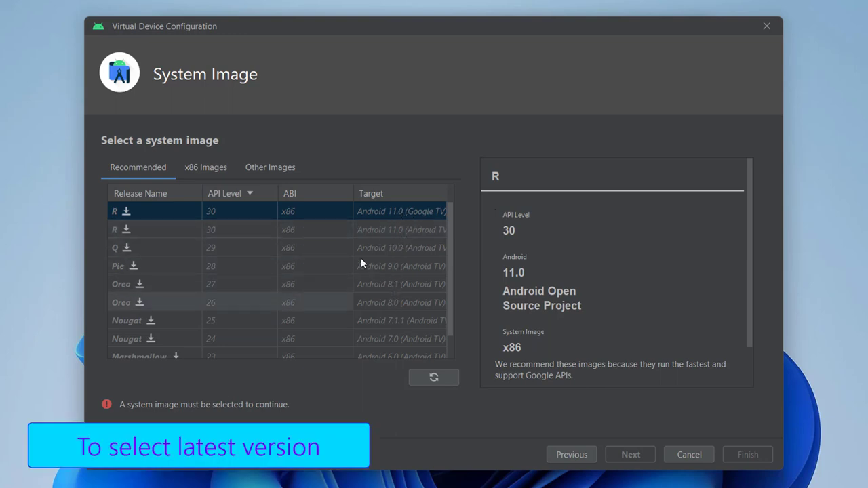
Download the x86 Tiramisu API 33 system image for Android 13.0 (Android TV) and use it for the virtual device
left_click(214, 169)
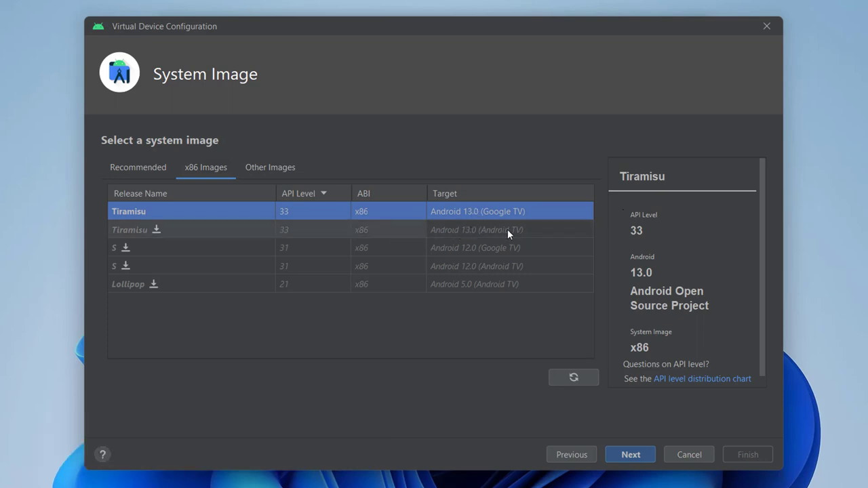
left_click(156, 230)
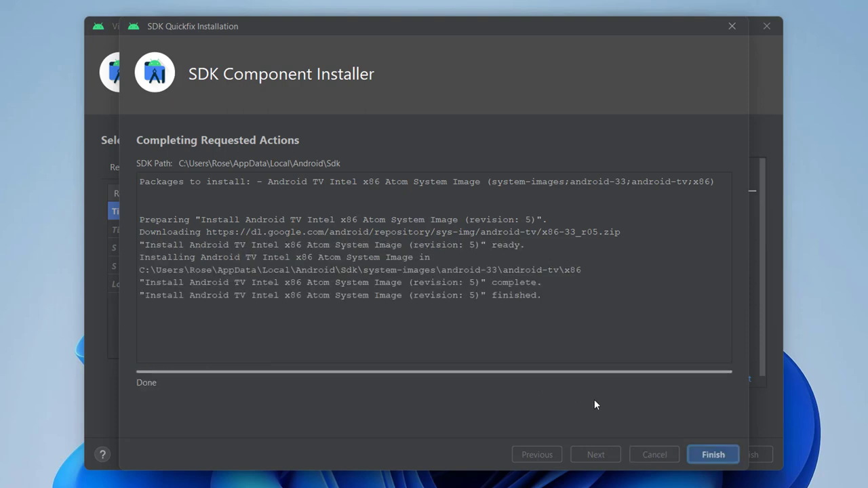
left_click(709, 456)
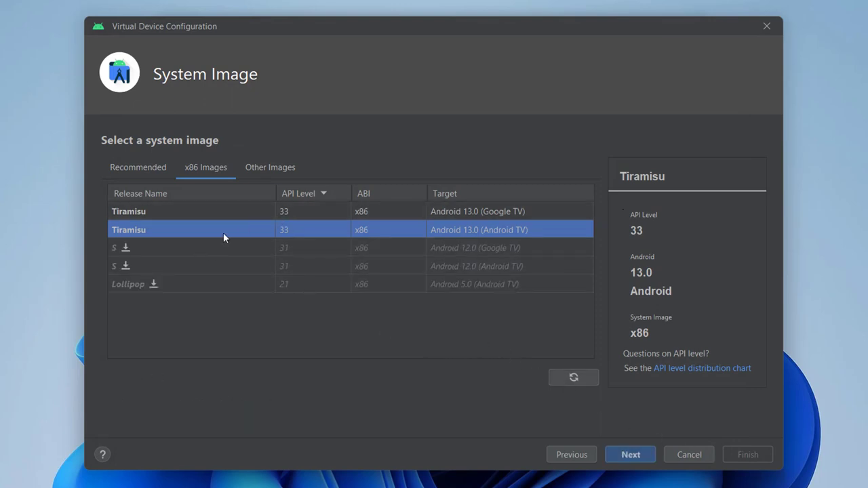
left_click(627, 456)
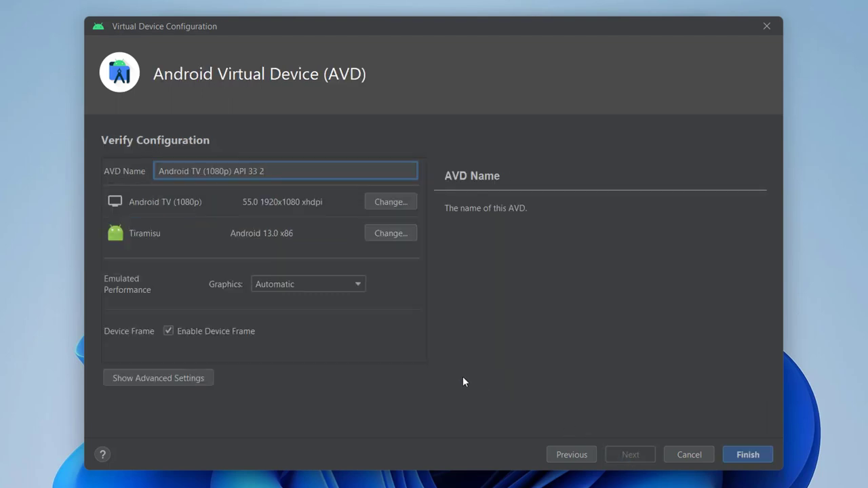
Set the virtual device's graphics to Hardware - GLES 2.0 and, in the advanced settings, its boot option to Cold boot
left_click(347, 282)
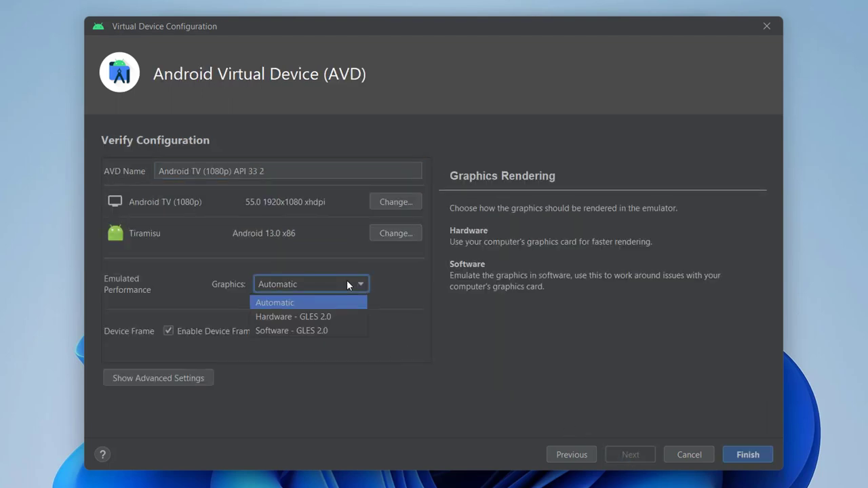
left_click(310, 317)
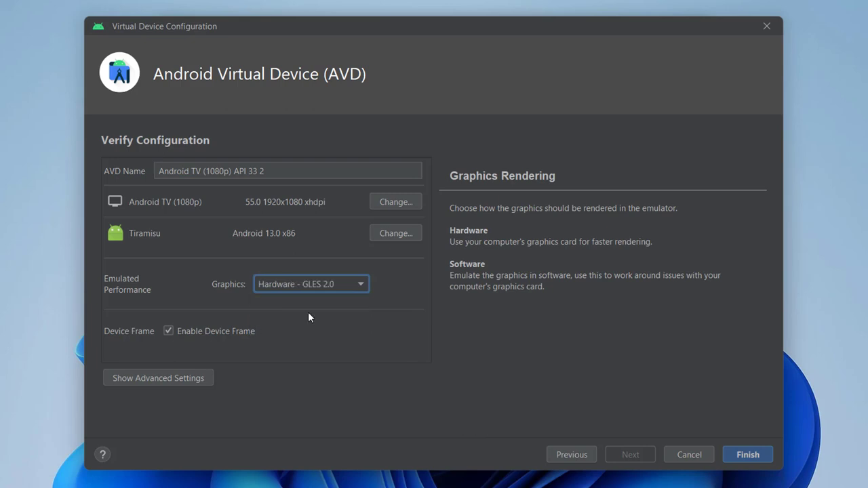
left_click(169, 330)
left_click(173, 378)
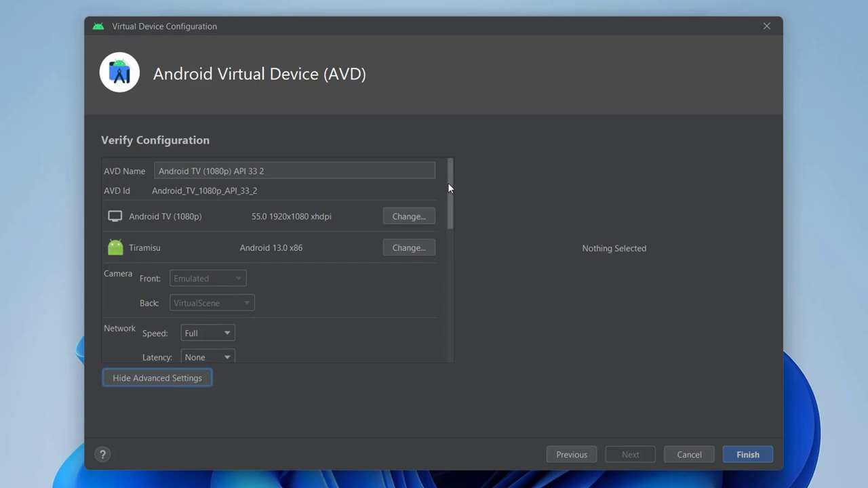
left_click_drag(448, 183, 448, 238)
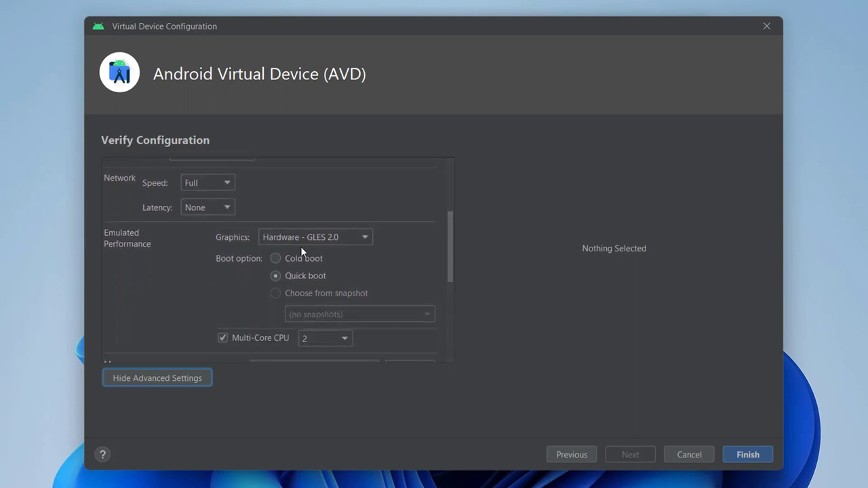
left_click(275, 258)
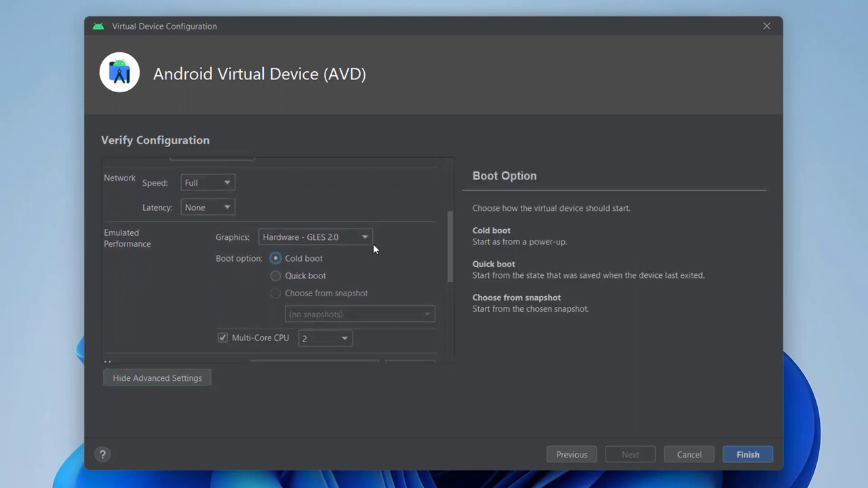
Set the virtual device's RAM to 4 GB
left_click_drag(449, 227, 446, 276)
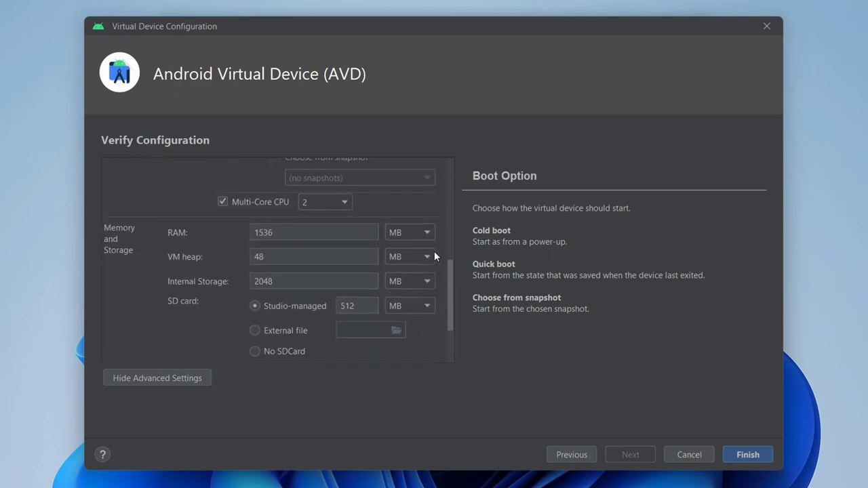
left_click(426, 233)
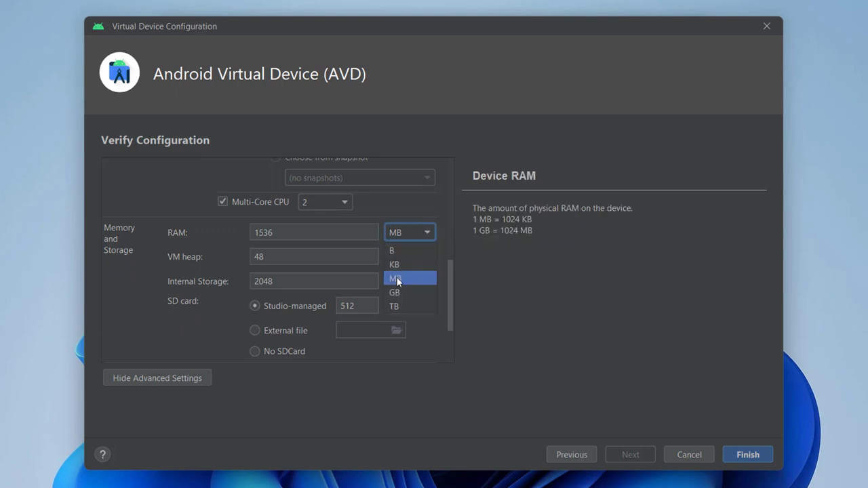
left_click(395, 294)
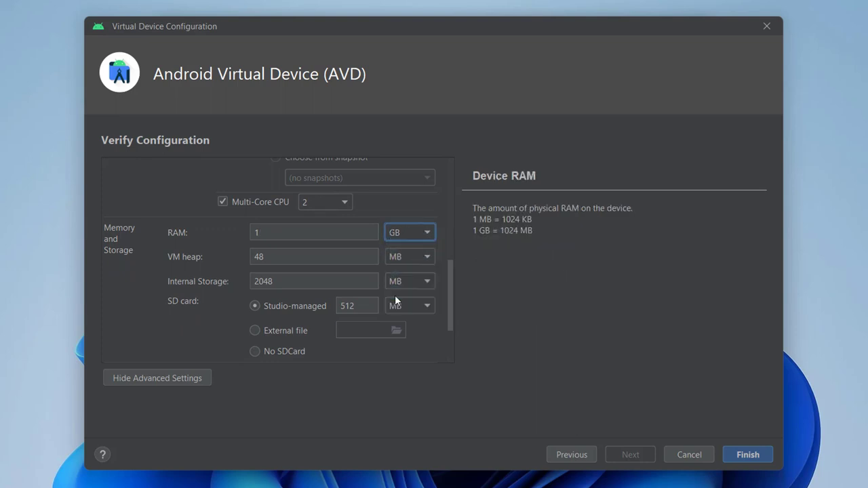
left_click(305, 233)
key("BackSpace")
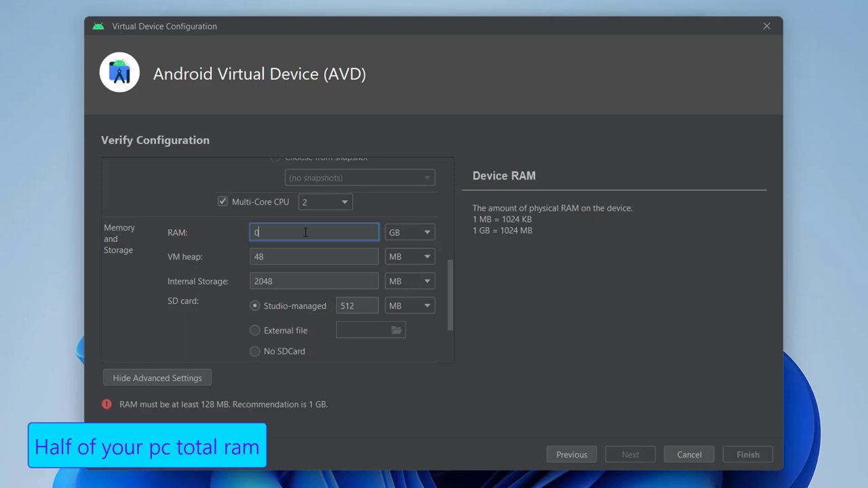
type("4")
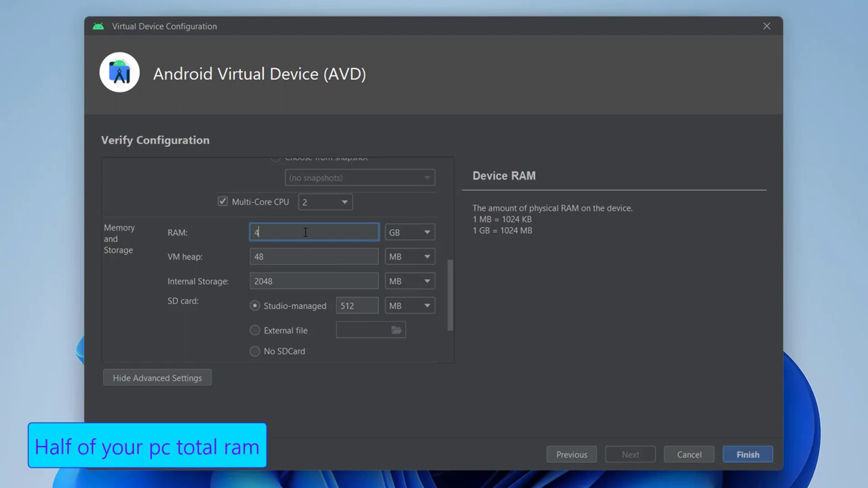
Set the virtual device's internal storage to 10 GB
left_click(415, 281)
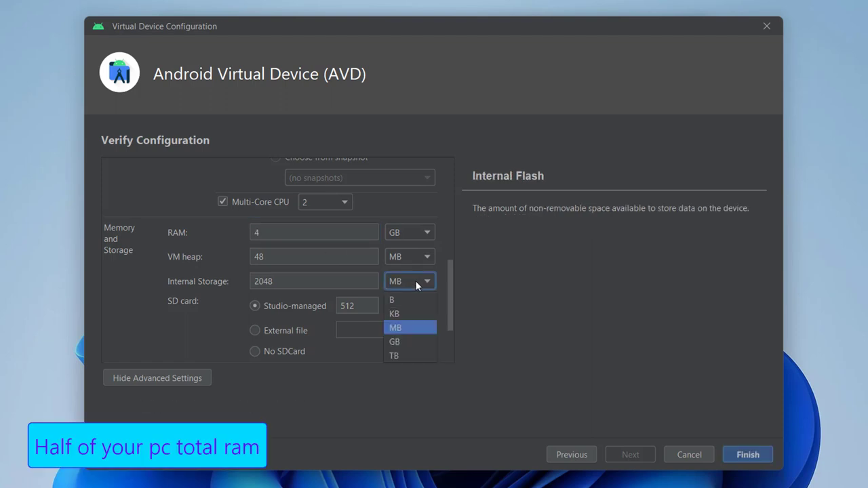
left_click(400, 341)
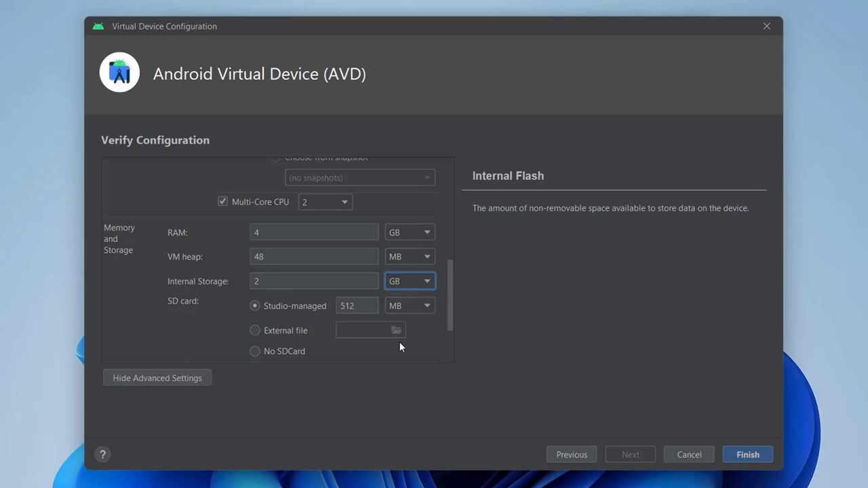
left_click(327, 281)
key("BackSpace")
type("1")
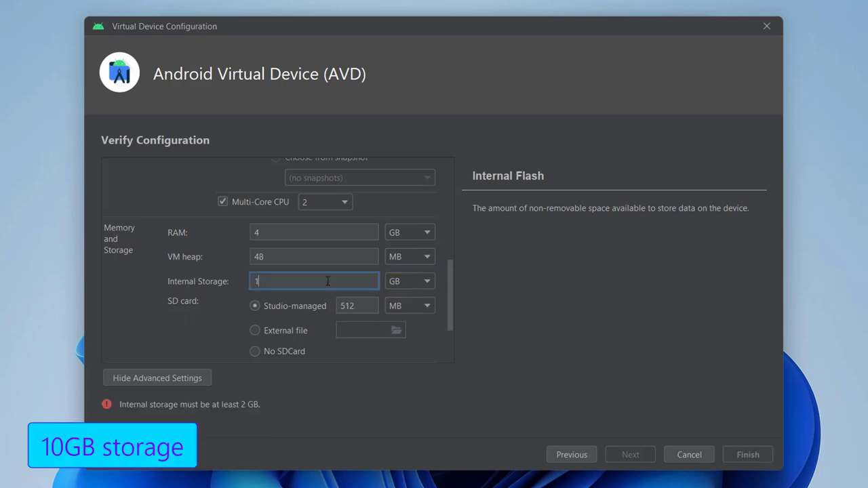
type("0")
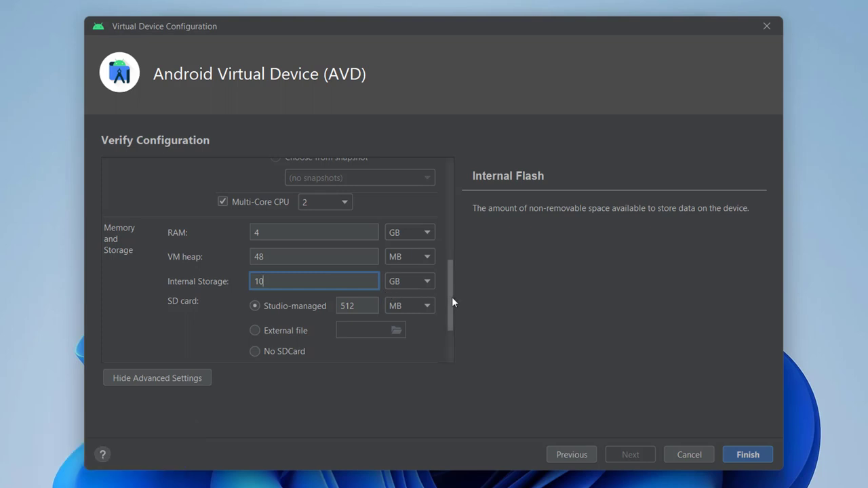
Disable the device frame, keep the tv_1080p custom skin and finish creating the virtual device
scroll(451, 301, "down", 3)
scroll(450, 313, "down", 1)
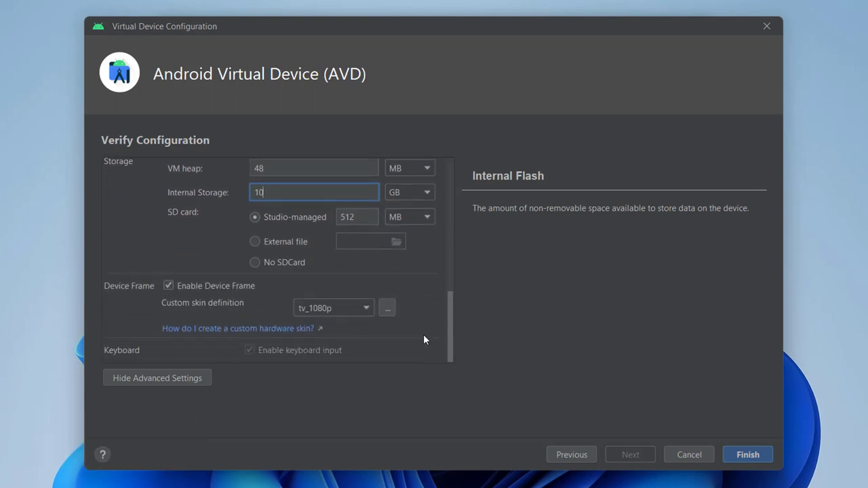
left_click(167, 284)
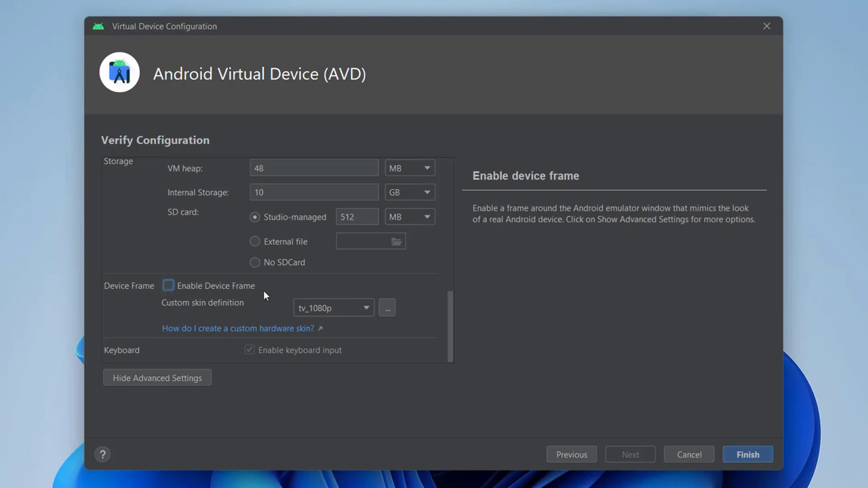
left_click(368, 308)
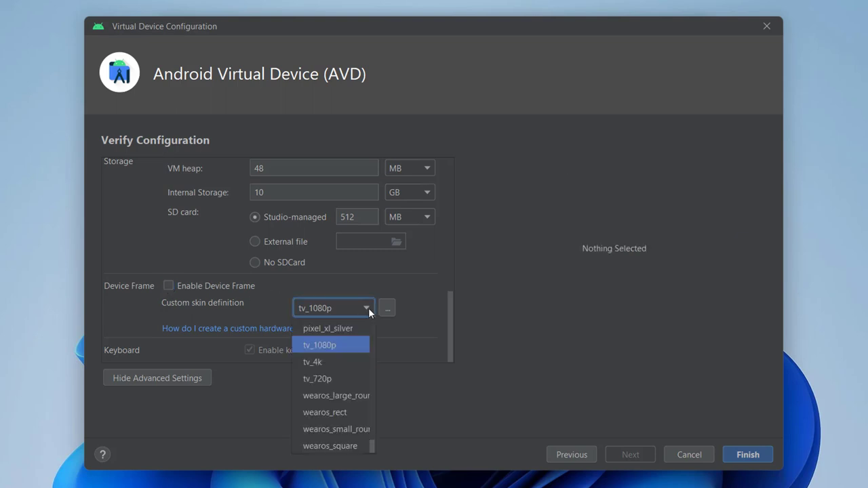
left_click(323, 347)
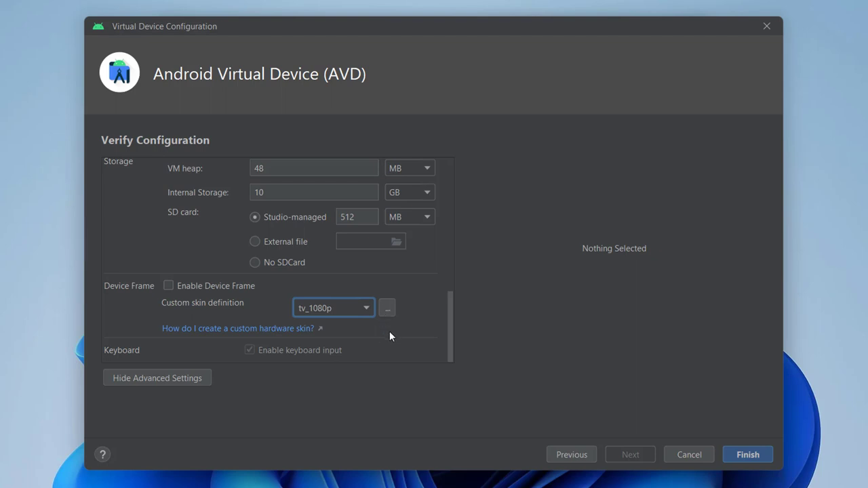
left_click(754, 458)
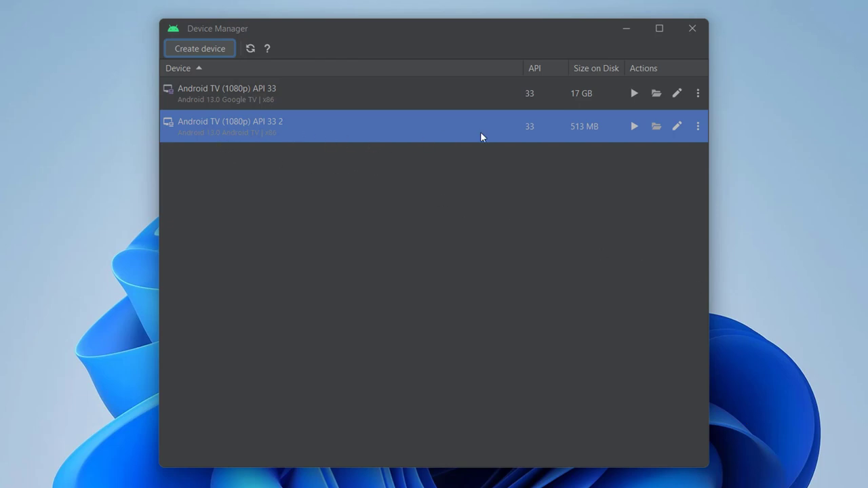
Try to launch the Android TV (1080p) API 33 2 device, and check drive C's free space in File Explorer
left_click(634, 128)
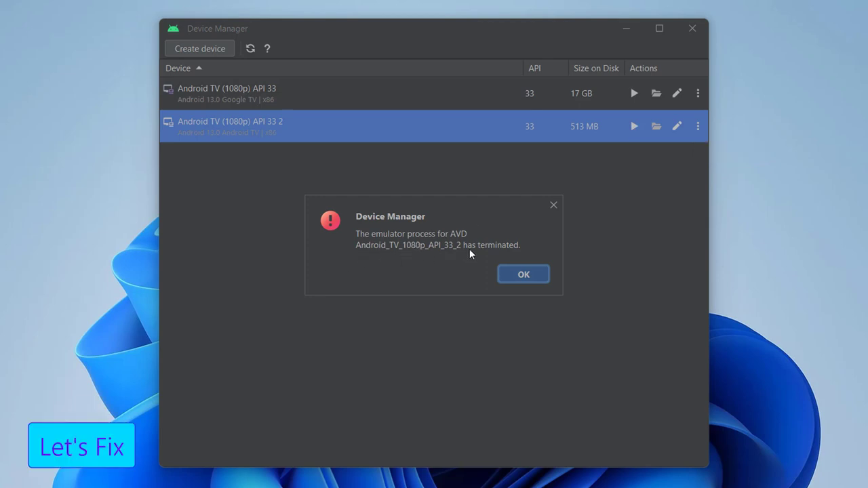
left_click(525, 275)
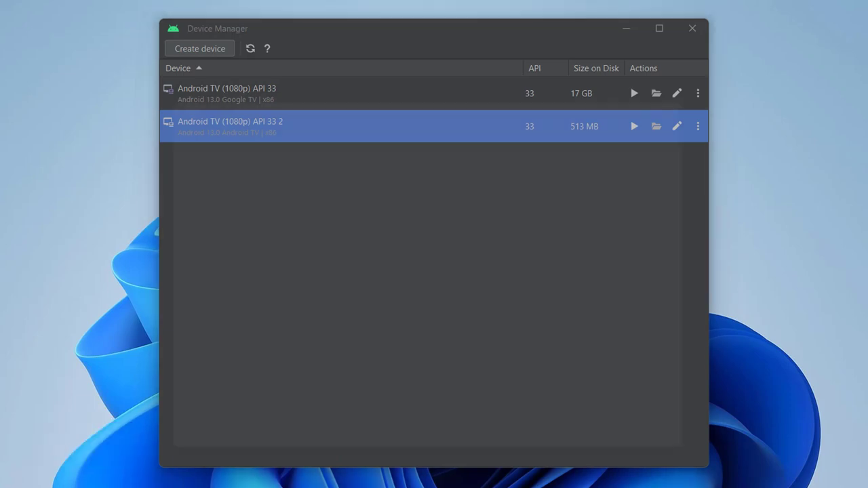
key("super+e")
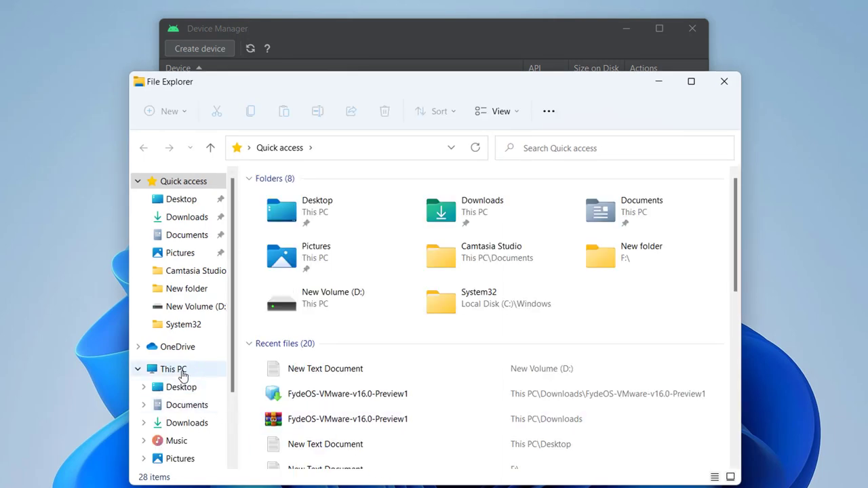
left_click(181, 372)
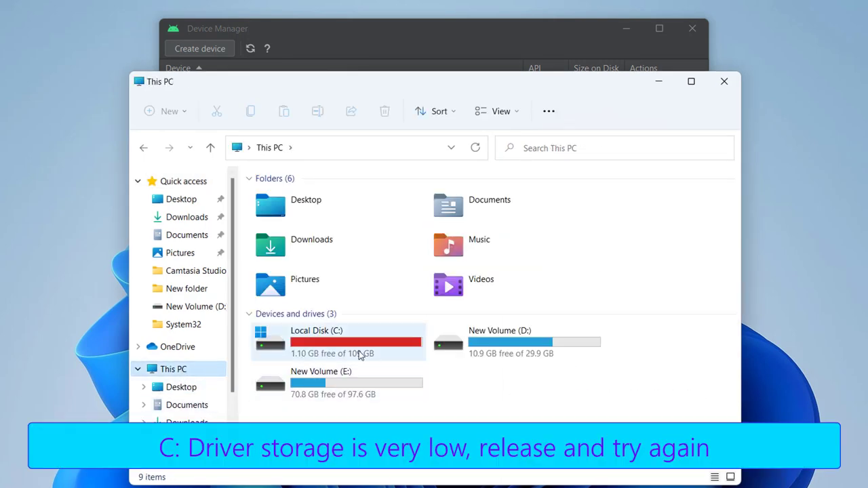
mouse_move(373, 356)
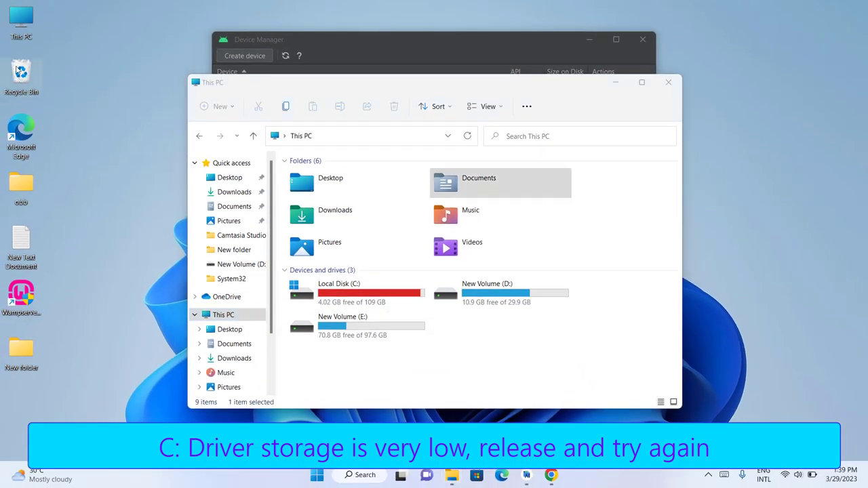
Permanently empty the Recycle Bin and launch the Android TV (1080p) API 33 2 virtual device again from the Device Manager
right_click(18, 69)
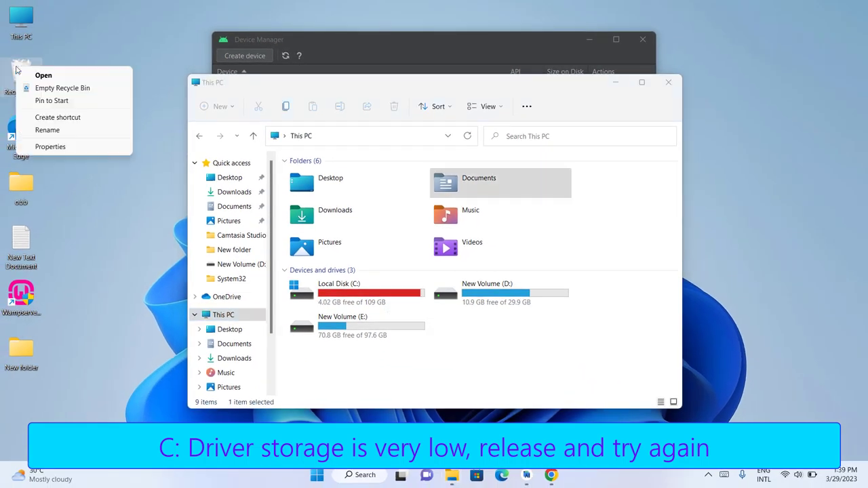
left_click(61, 88)
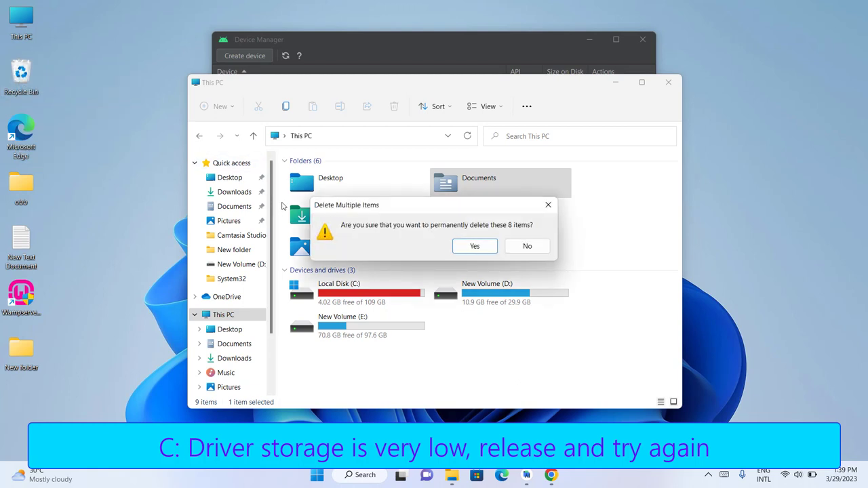
left_click(475, 247)
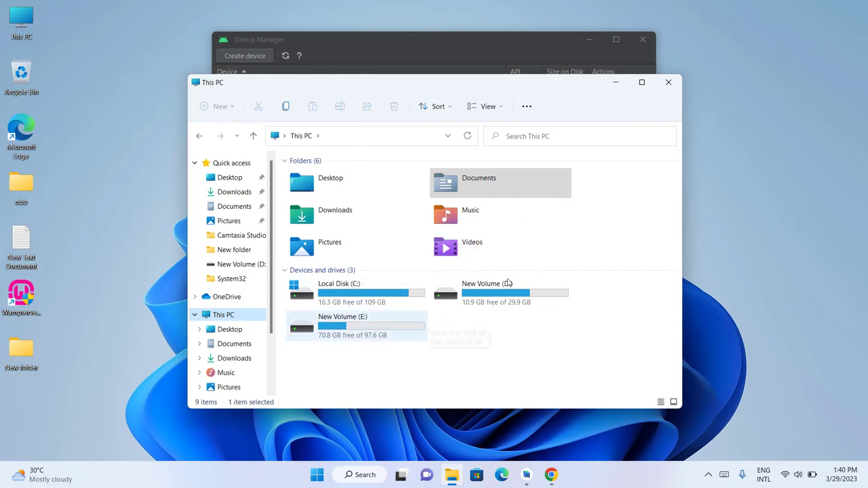
left_click(669, 86)
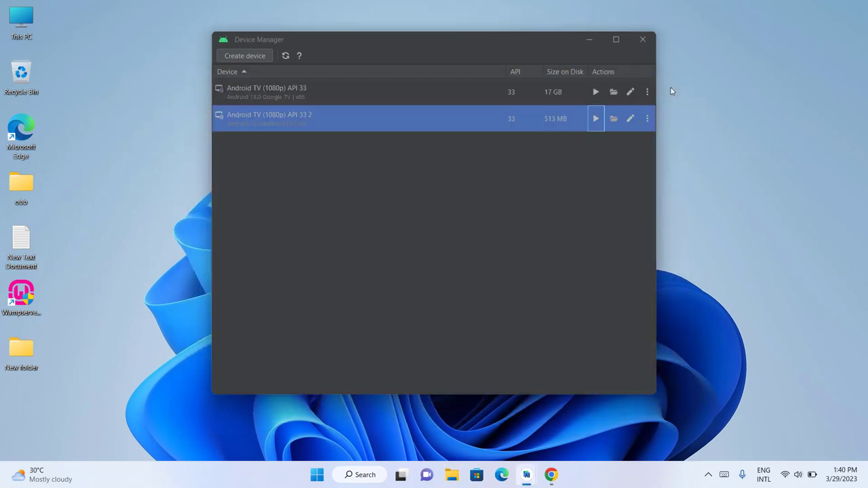
left_click(596, 120)
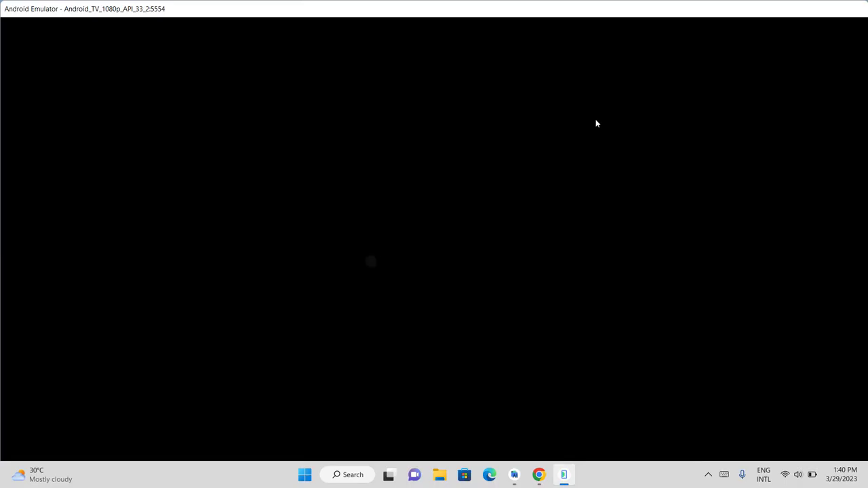